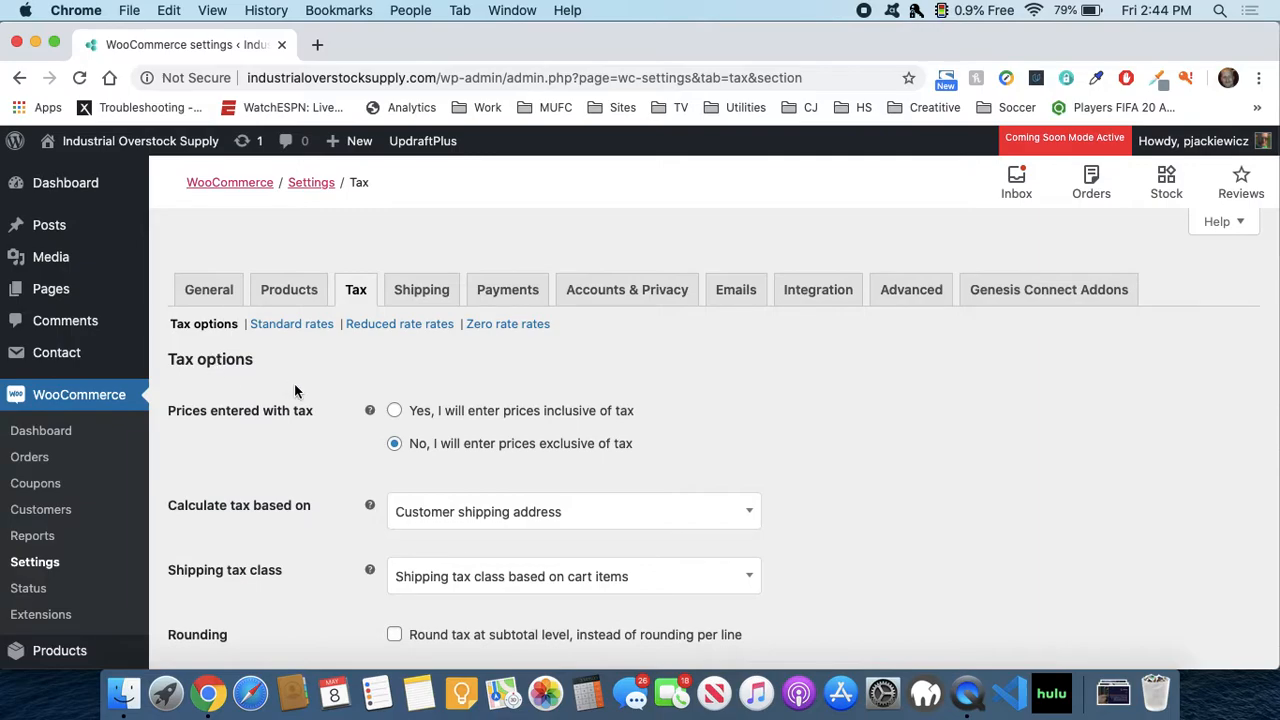
Step: Examine the help for prices entered with tax and the address options for calculating tax
{"action": "scroll", "coordinate": [296, 371], "scroll_direction": "down", "scroll_amount": 1}
{"action": "scroll", "coordinate": [296, 371], "scroll_direction": "down", "scroll_amount": 2}
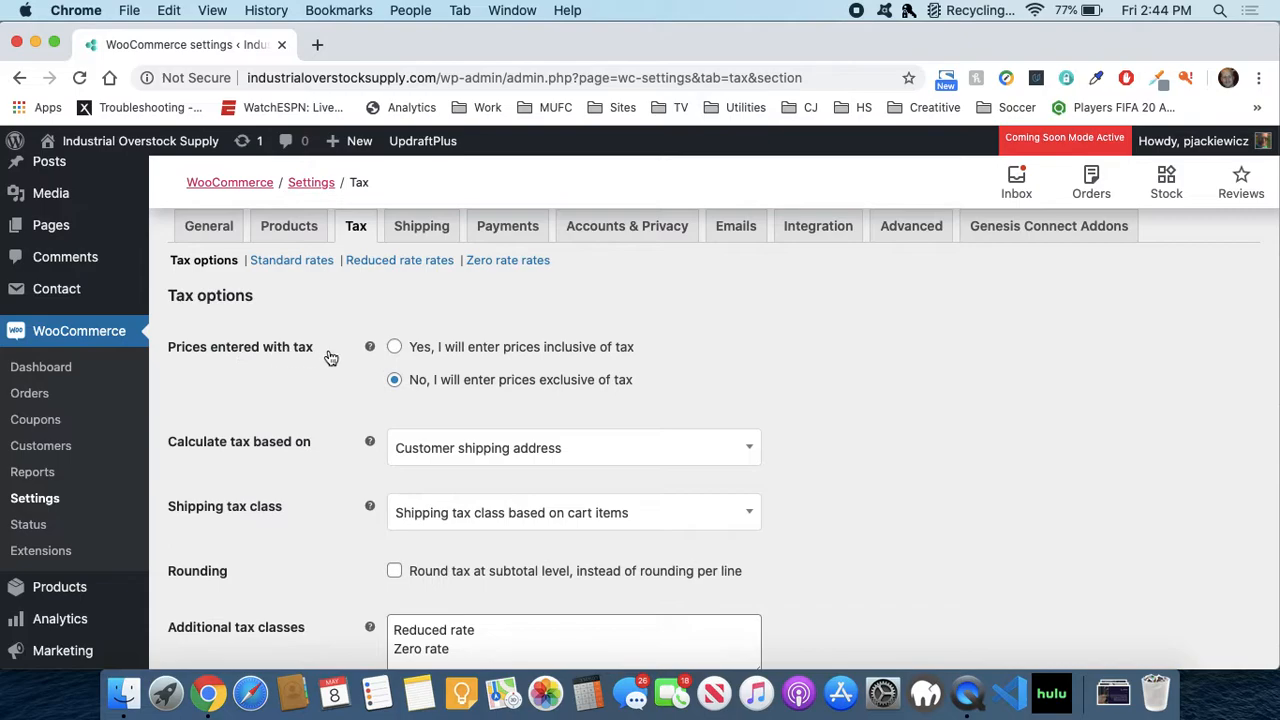
{"action": "mouse_move", "coordinate": [369, 346]}
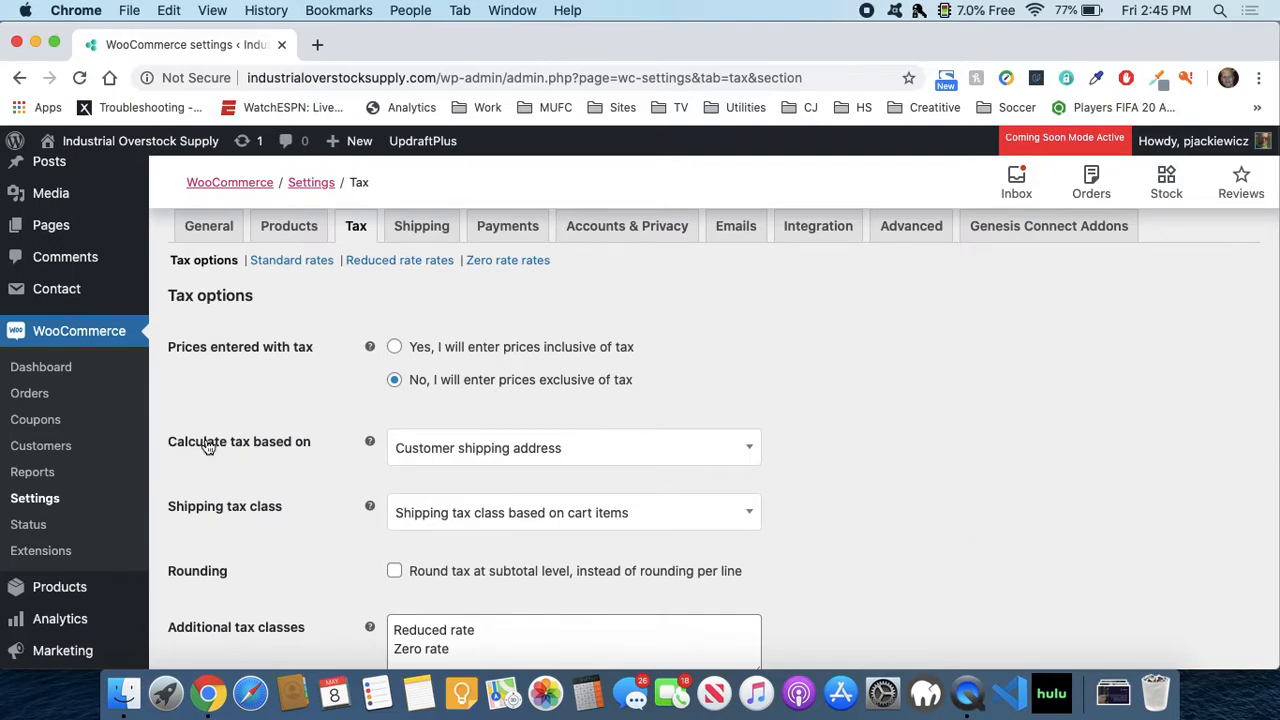
{"action": "left_click", "coordinate": [465, 449]}
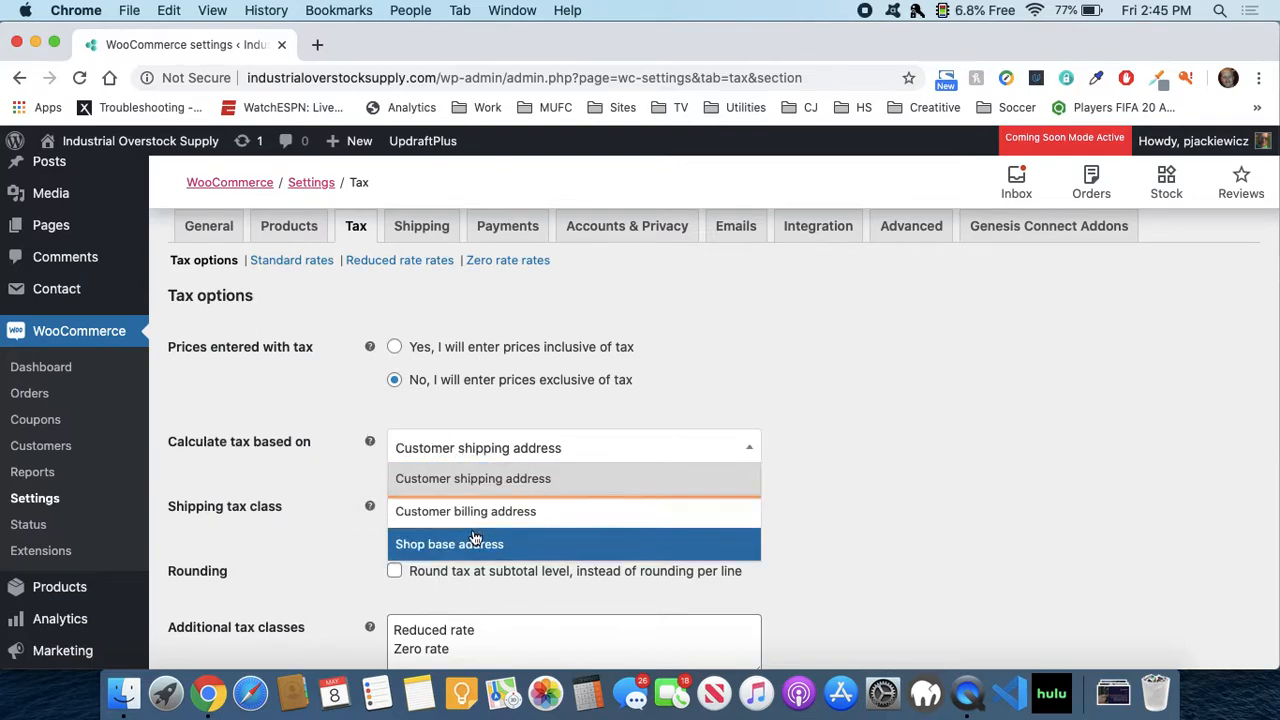
{"action": "left_click", "coordinate": [344, 468]}
{"action": "mouse_move", "coordinate": [368, 441]}
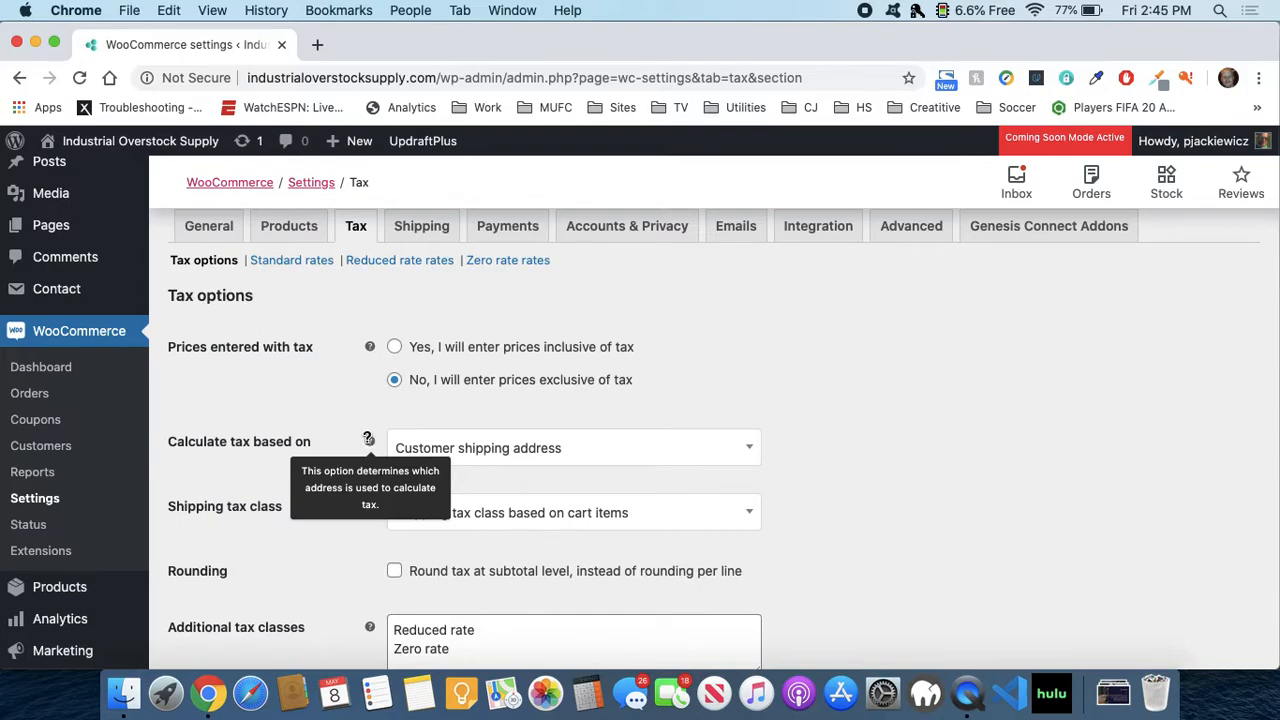
Step: Review the shipping tax class setting's help text and its available options
{"action": "scroll", "coordinate": [332, 417], "scroll_direction": "down", "scroll_amount": 3}
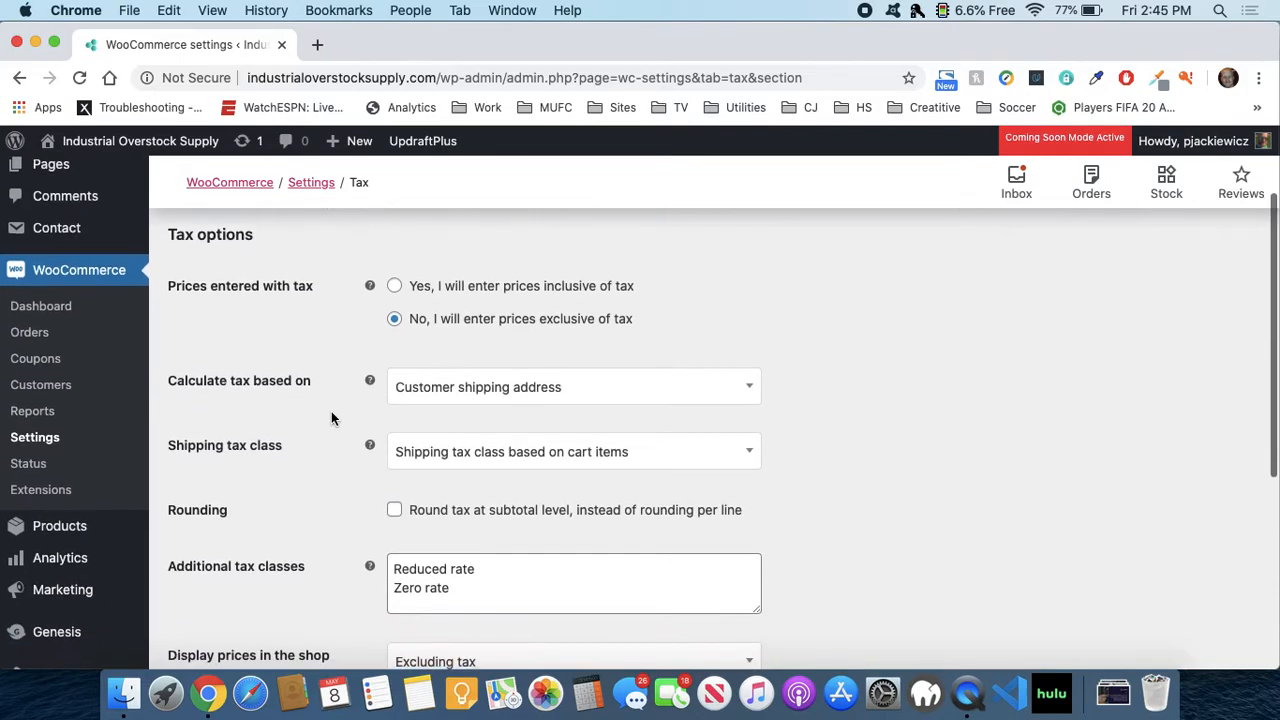
{"action": "scroll", "coordinate": [334, 418], "scroll_direction": "up", "scroll_amount": 1}
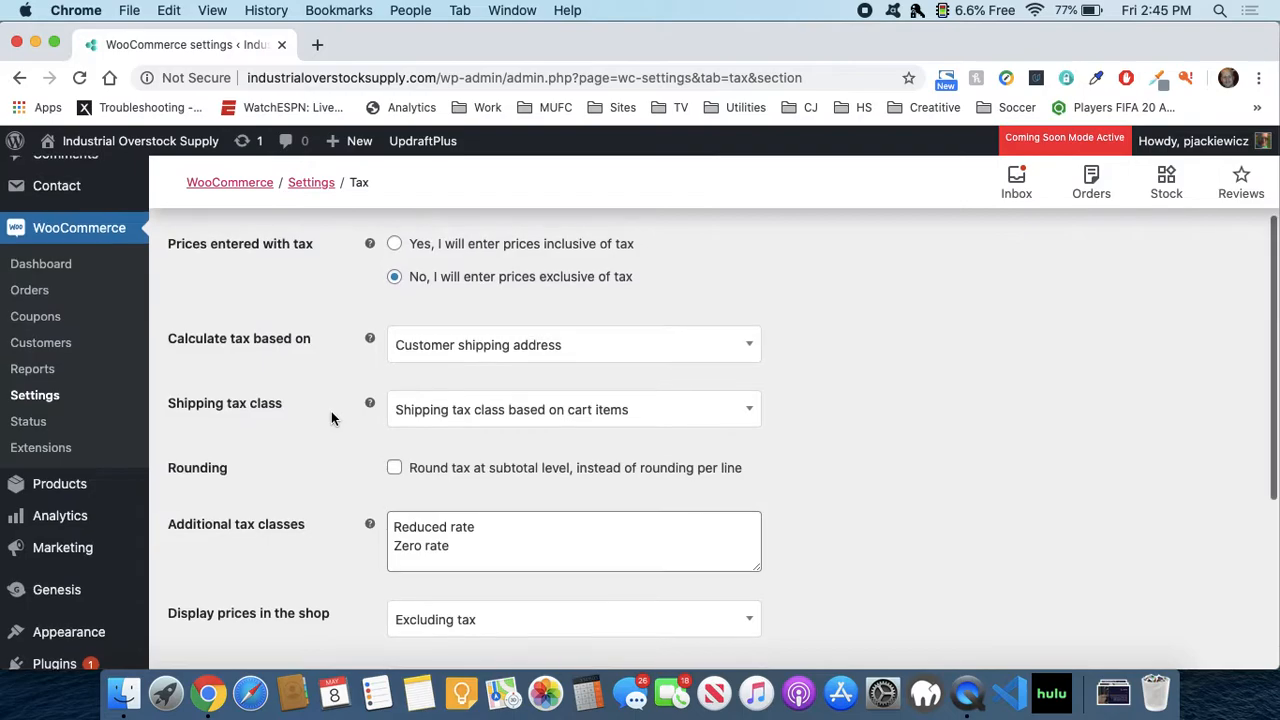
{"action": "scroll", "coordinate": [324, 403], "scroll_direction": "down", "scroll_amount": 1}
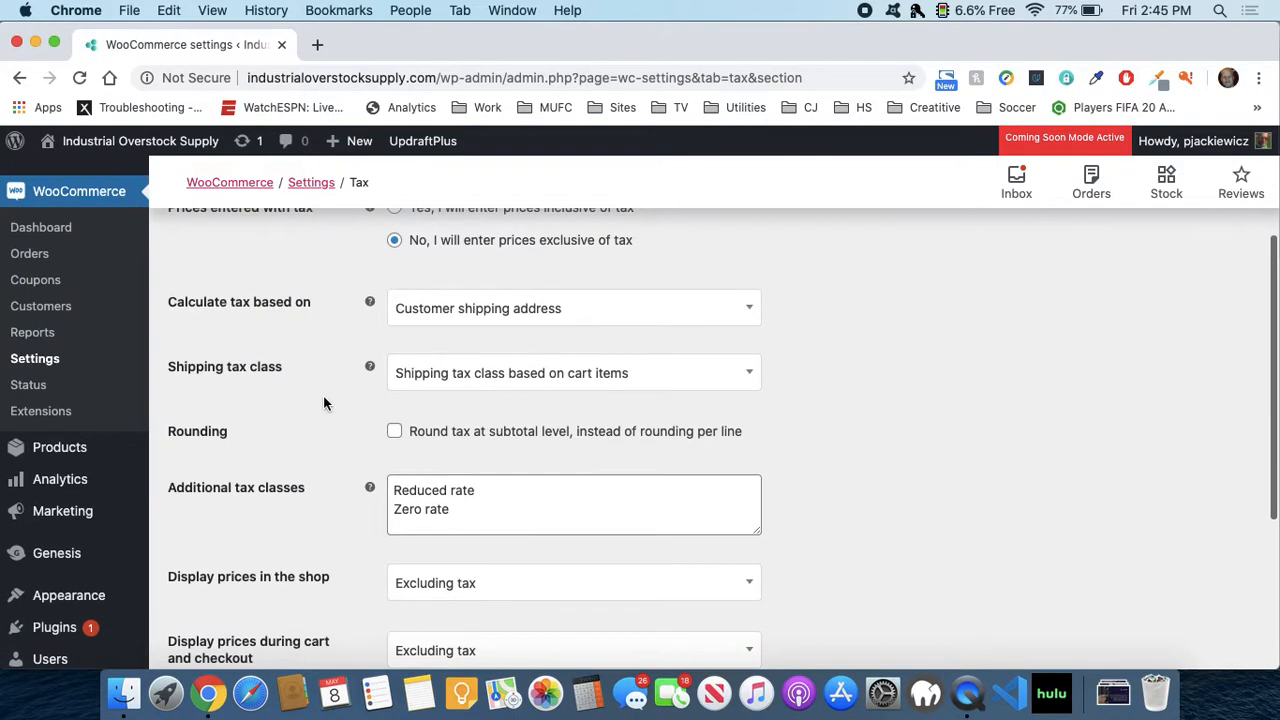
{"action": "mouse_move", "coordinate": [370, 368]}
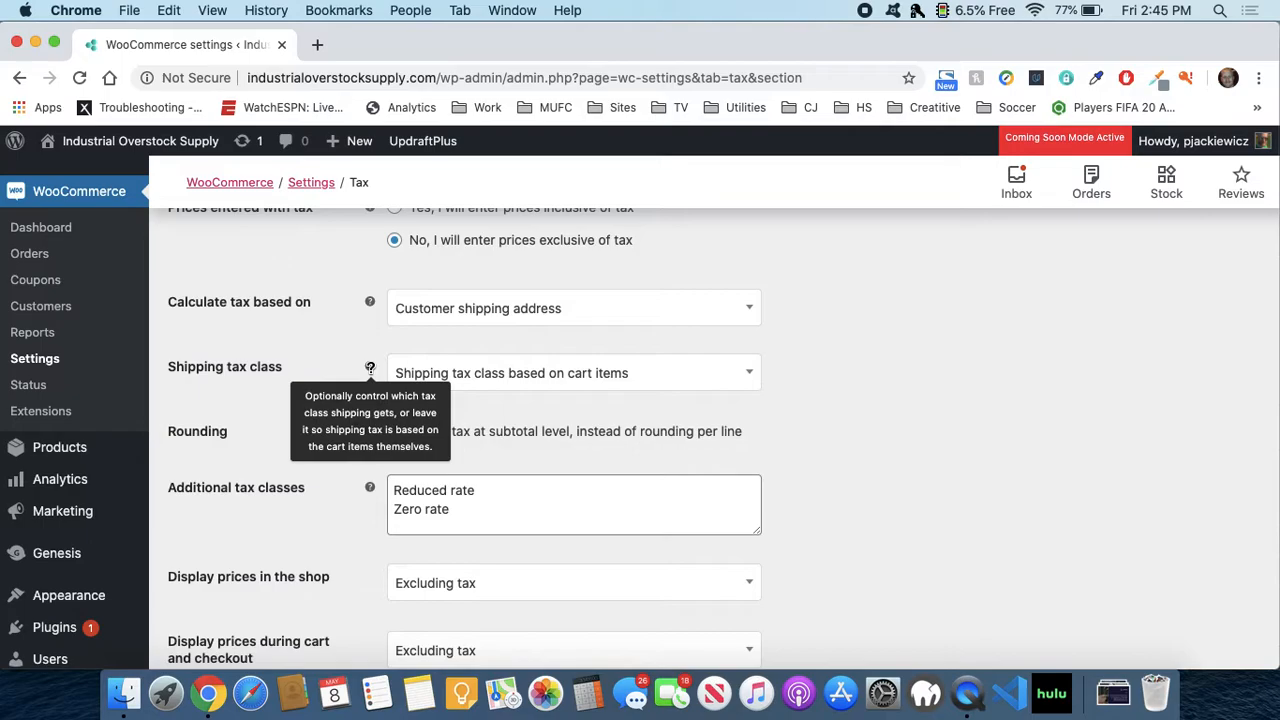
{"action": "left_click", "coordinate": [525, 378]}
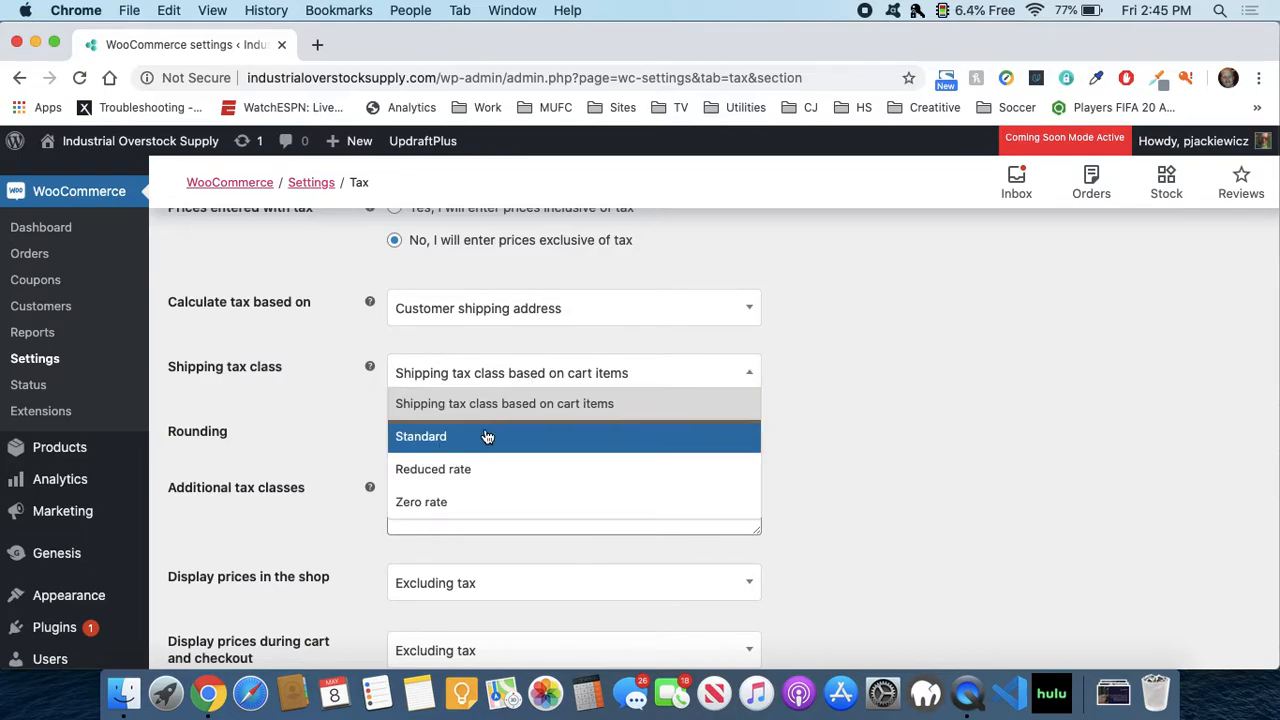
{"action": "left_click", "coordinate": [316, 402]}
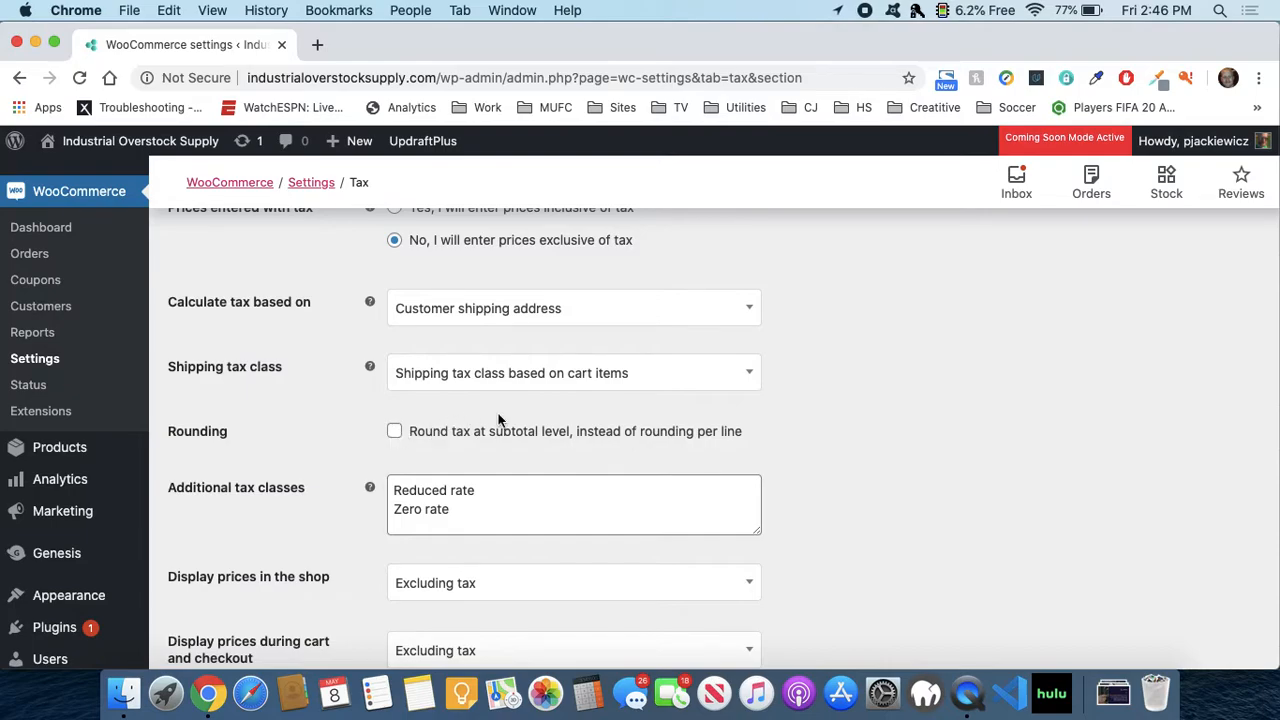
Step: Review the additional tax classes setting's explanation and its list of classes
{"action": "scroll", "coordinate": [528, 423], "scroll_direction": "down", "scroll_amount": 2}
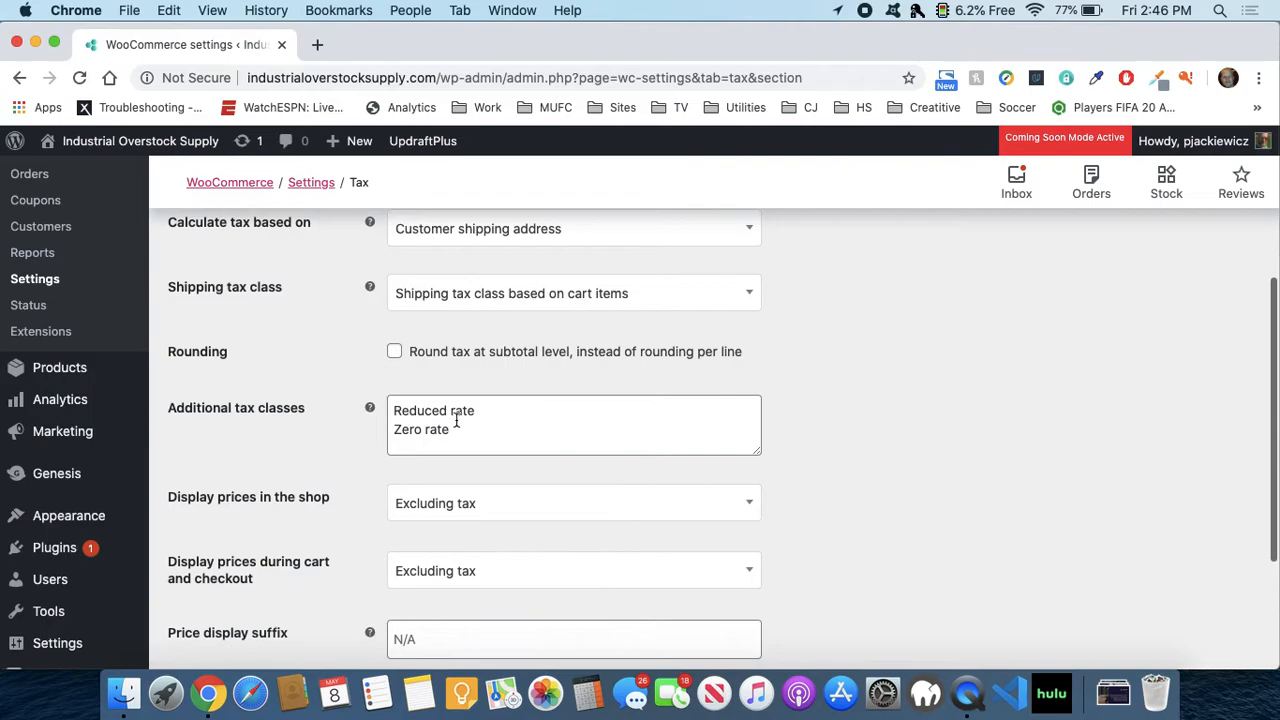
{"action": "mouse_move", "coordinate": [369, 406]}
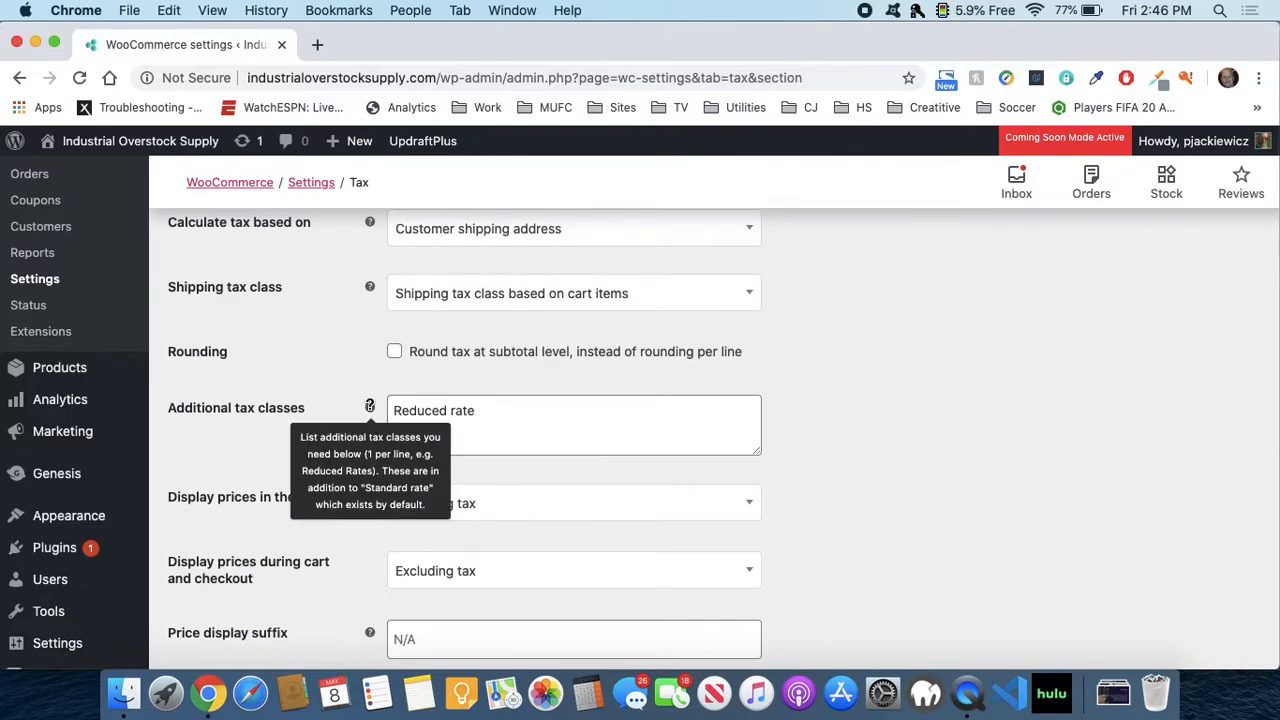
{"action": "left_click", "coordinate": [457, 432]}
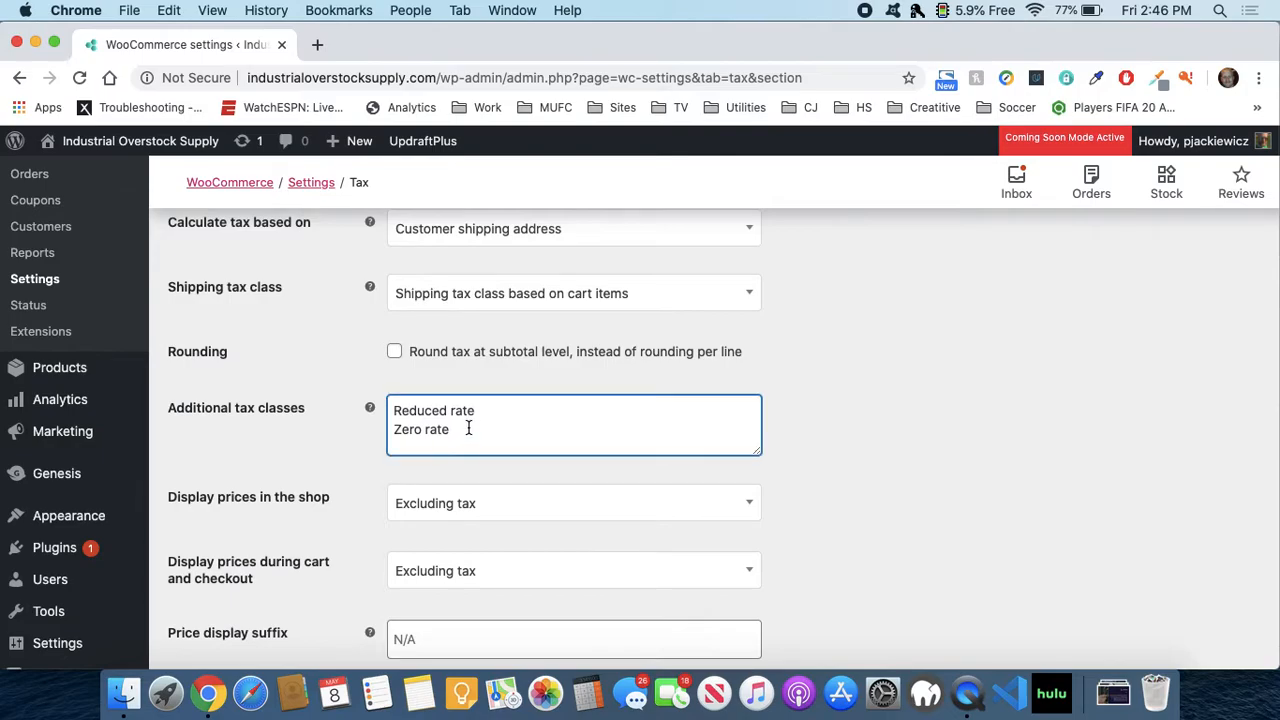
{"action": "scroll", "coordinate": [468, 428], "scroll_direction": "down", "scroll_amount": 1}
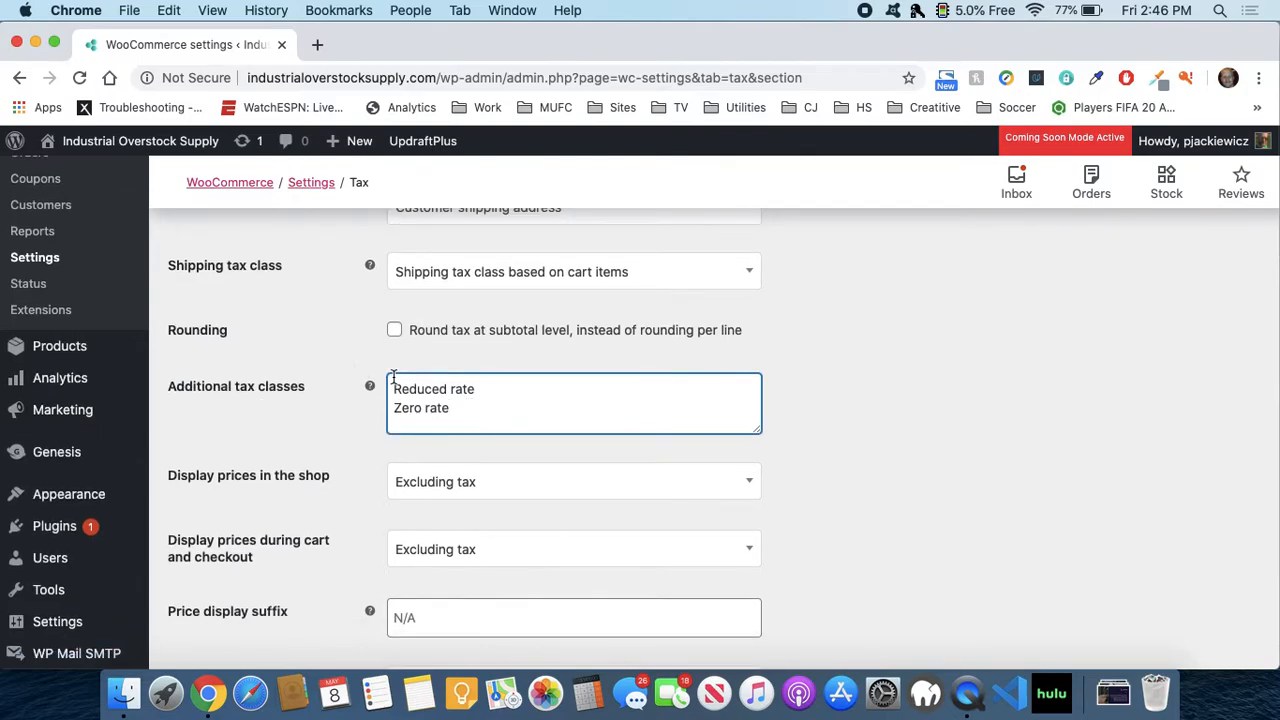
Step: Review the tax display options for prices in the shop and during cart and checkout
{"action": "scroll", "coordinate": [354, 364], "scroll_direction": "down", "scroll_amount": 5}
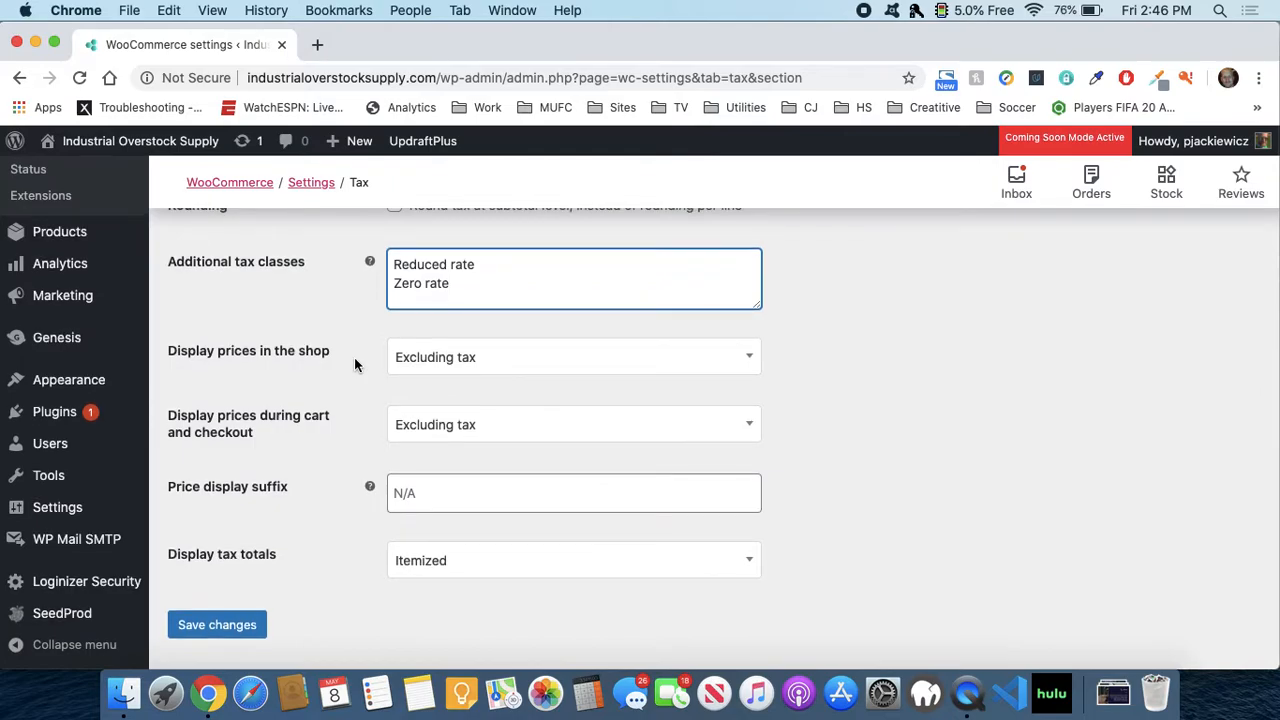
{"action": "left_click", "coordinate": [486, 363]}
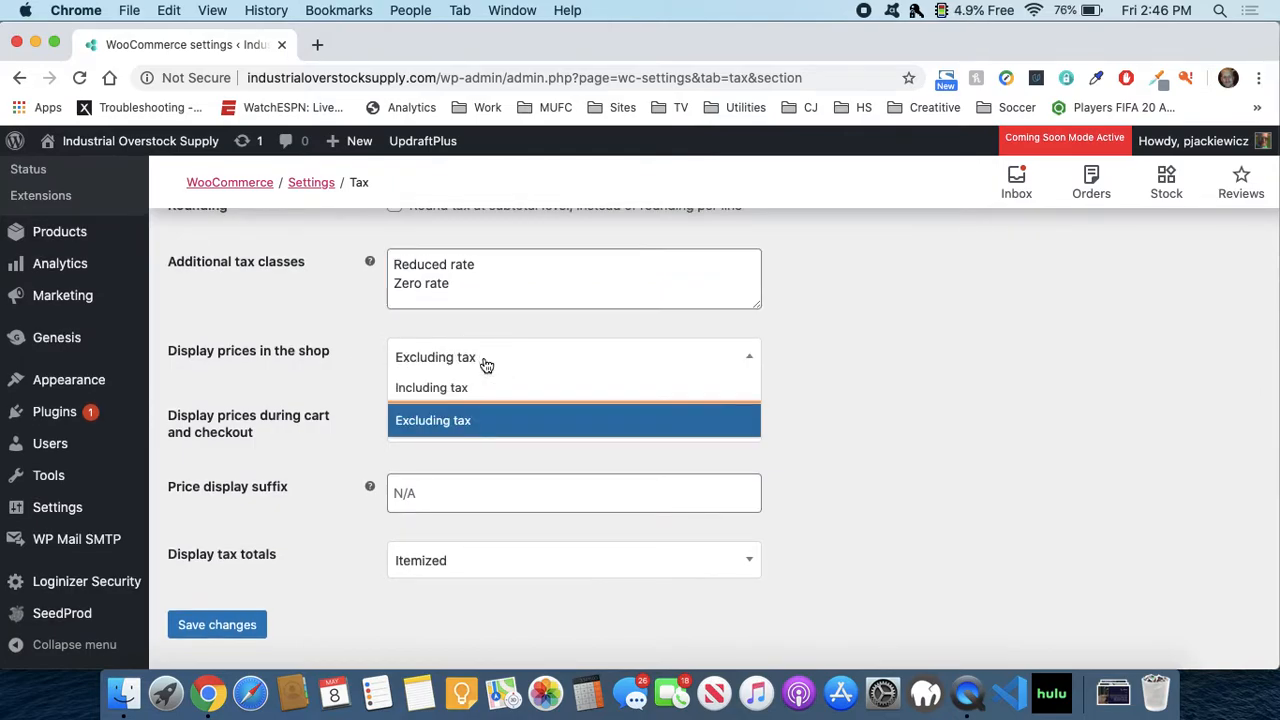
{"action": "left_click", "coordinate": [347, 376]}
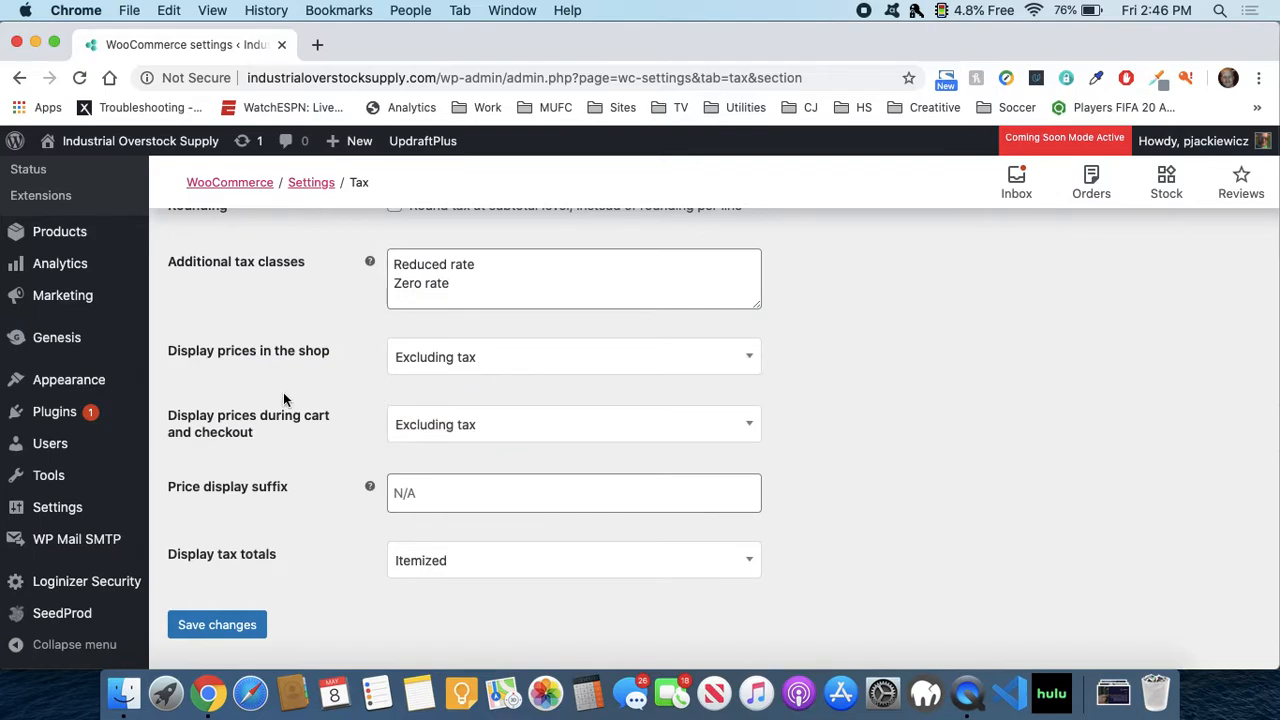
{"action": "left_click", "coordinate": [405, 424]}
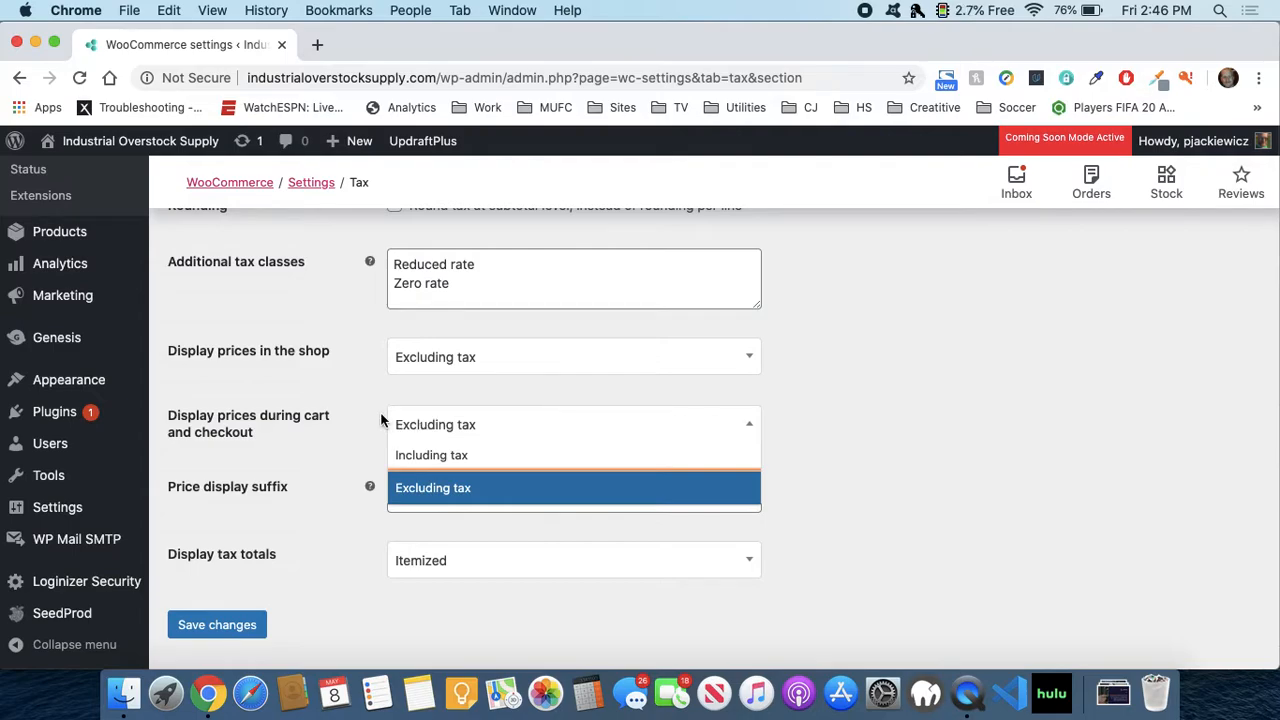
{"action": "left_click", "coordinate": [331, 424]}
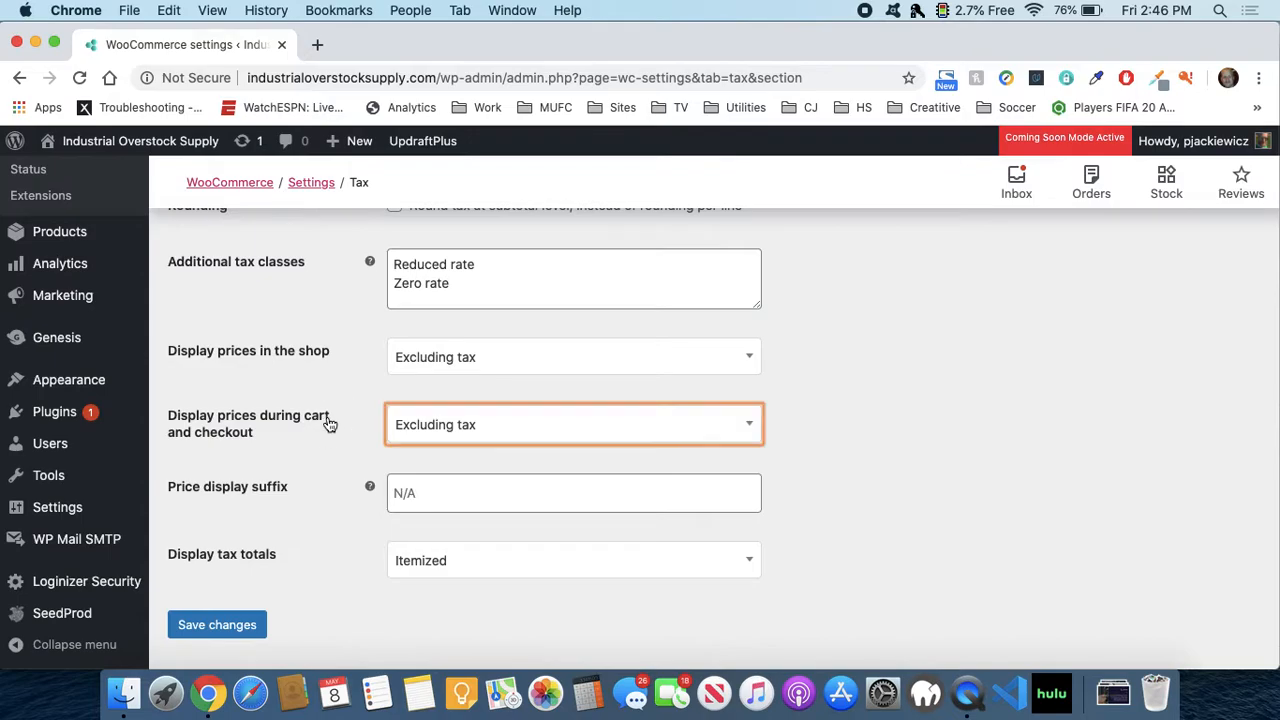
Step: Check the price display suffix and the tax totals display options, and save the tax options
{"action": "scroll", "coordinate": [330, 424], "scroll_direction": "down", "scroll_amount": 1}
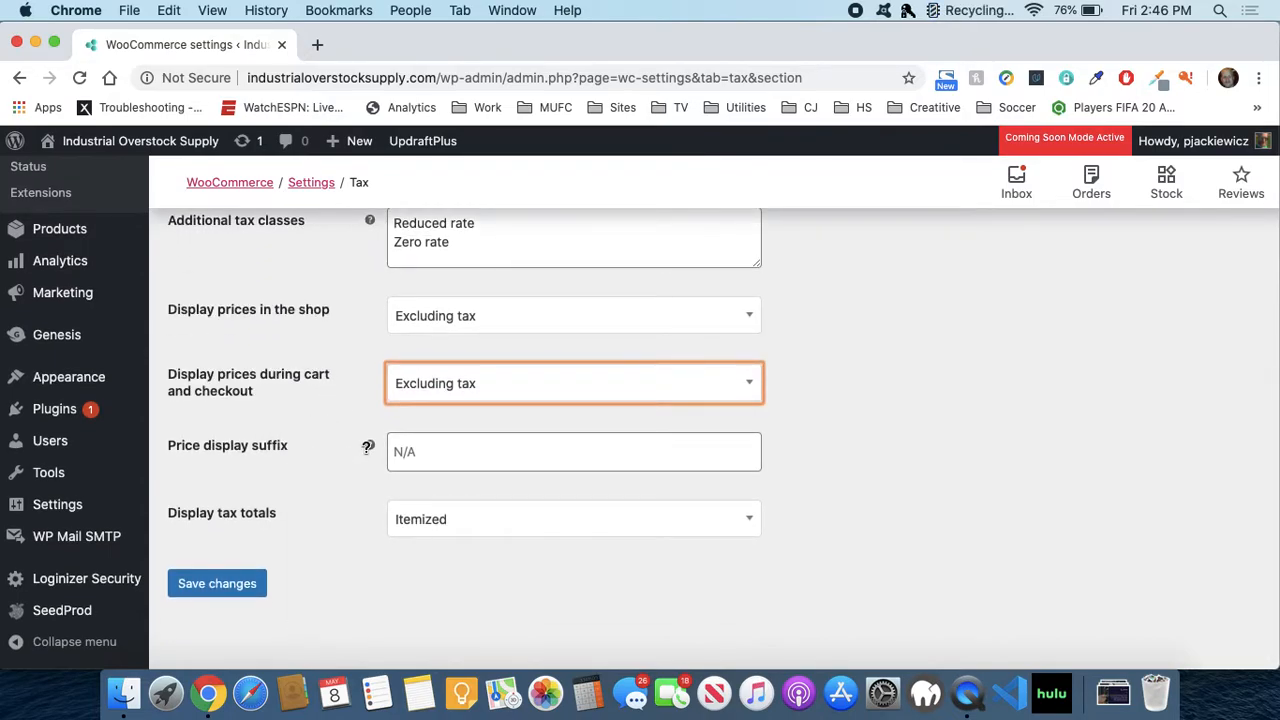
{"action": "mouse_move", "coordinate": [369, 447]}
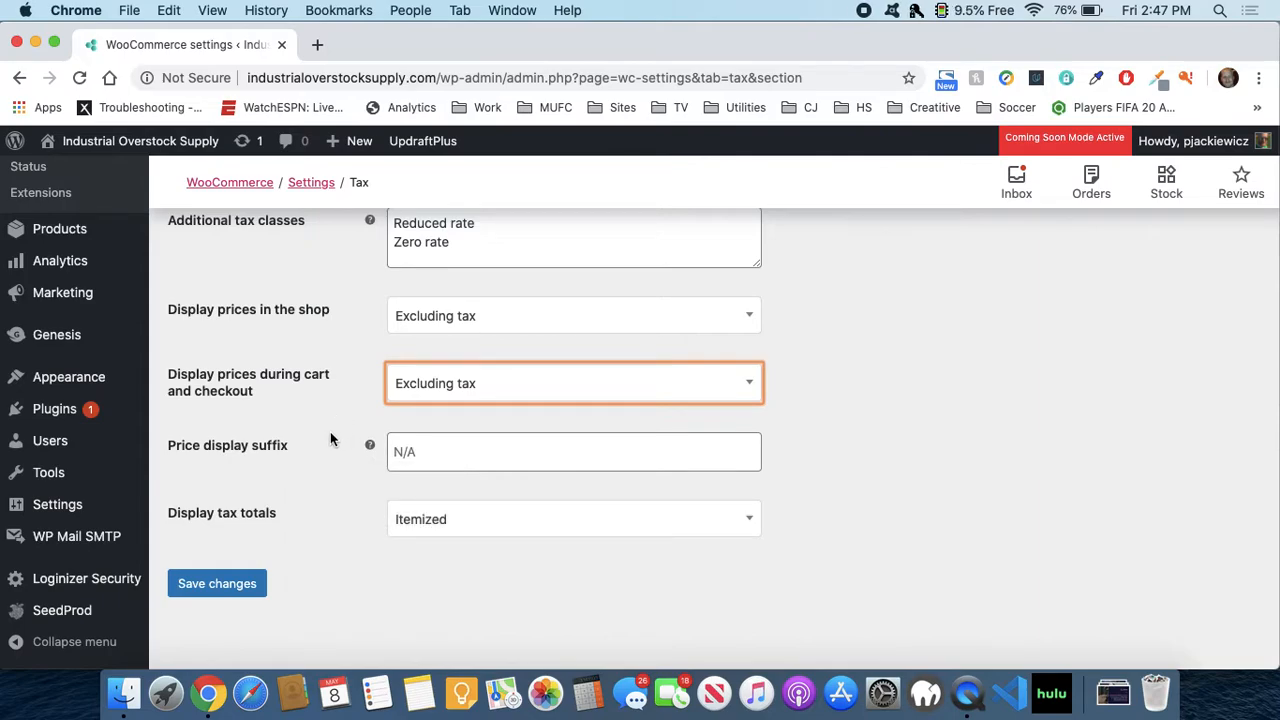
{"action": "scroll", "coordinate": [331, 439], "scroll_direction": "down", "scroll_amount": 1}
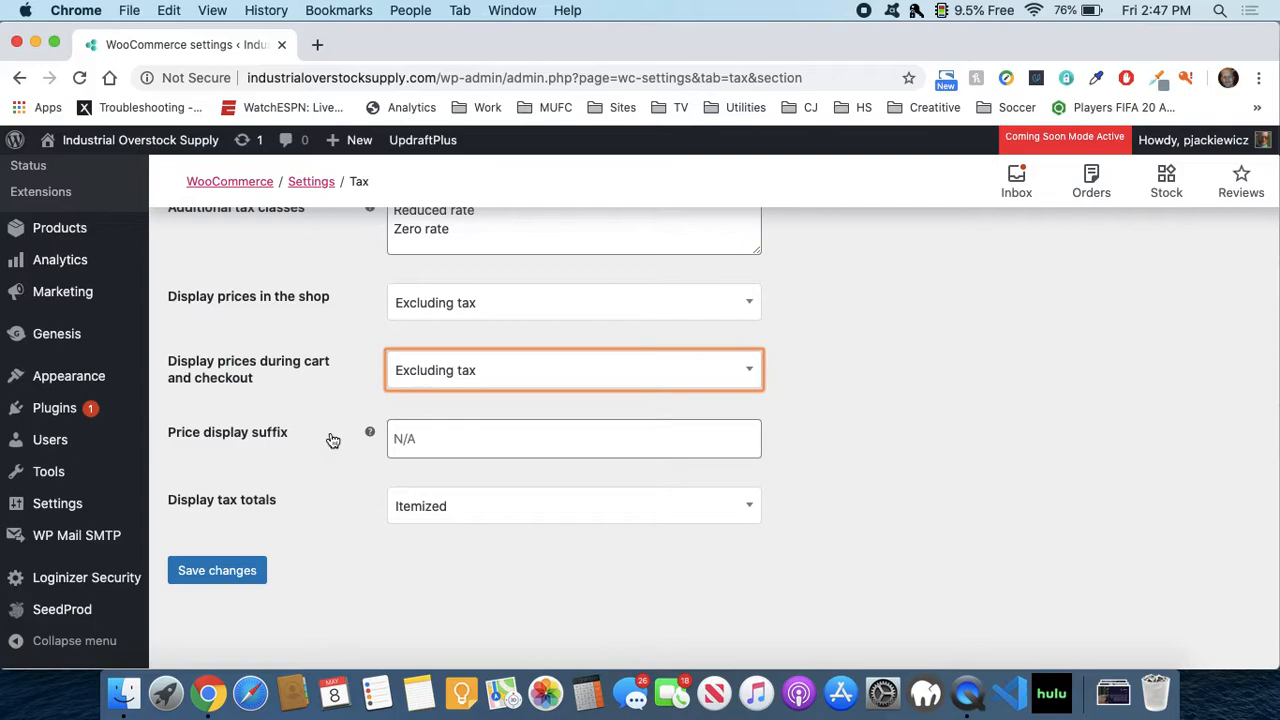
{"action": "left_click", "coordinate": [529, 517]}
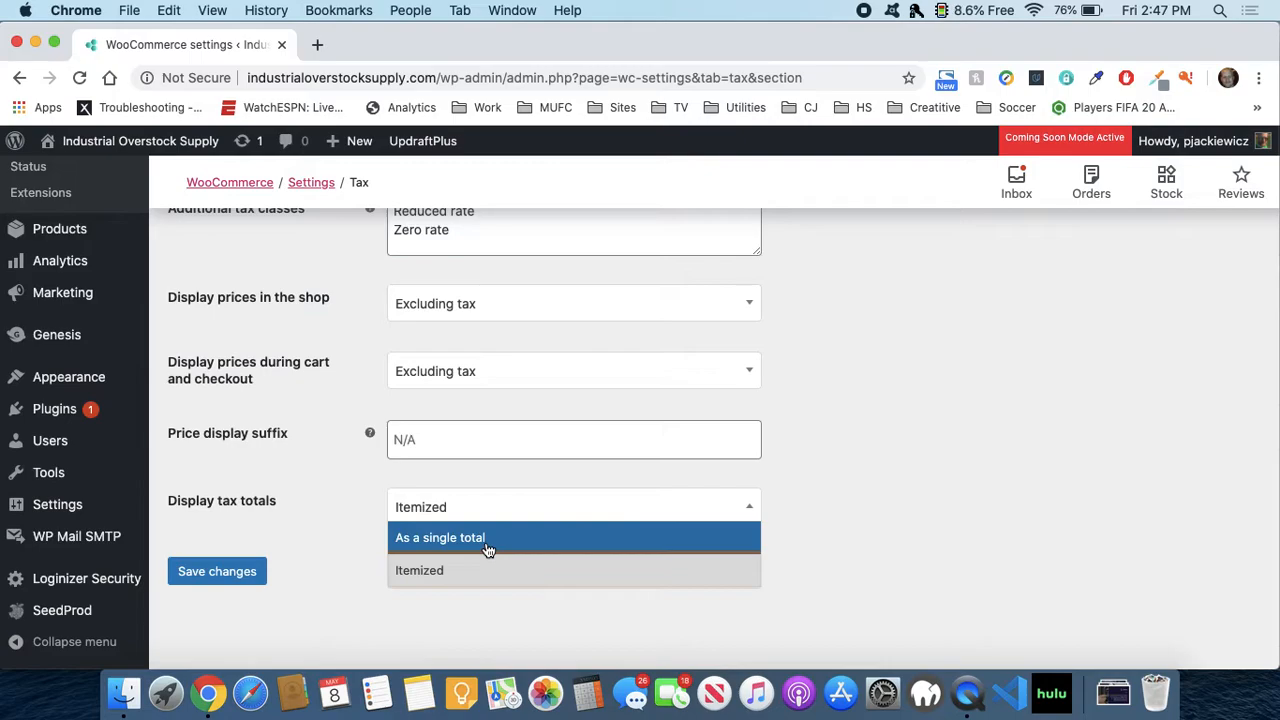
{"action": "left_click", "coordinate": [833, 498]}
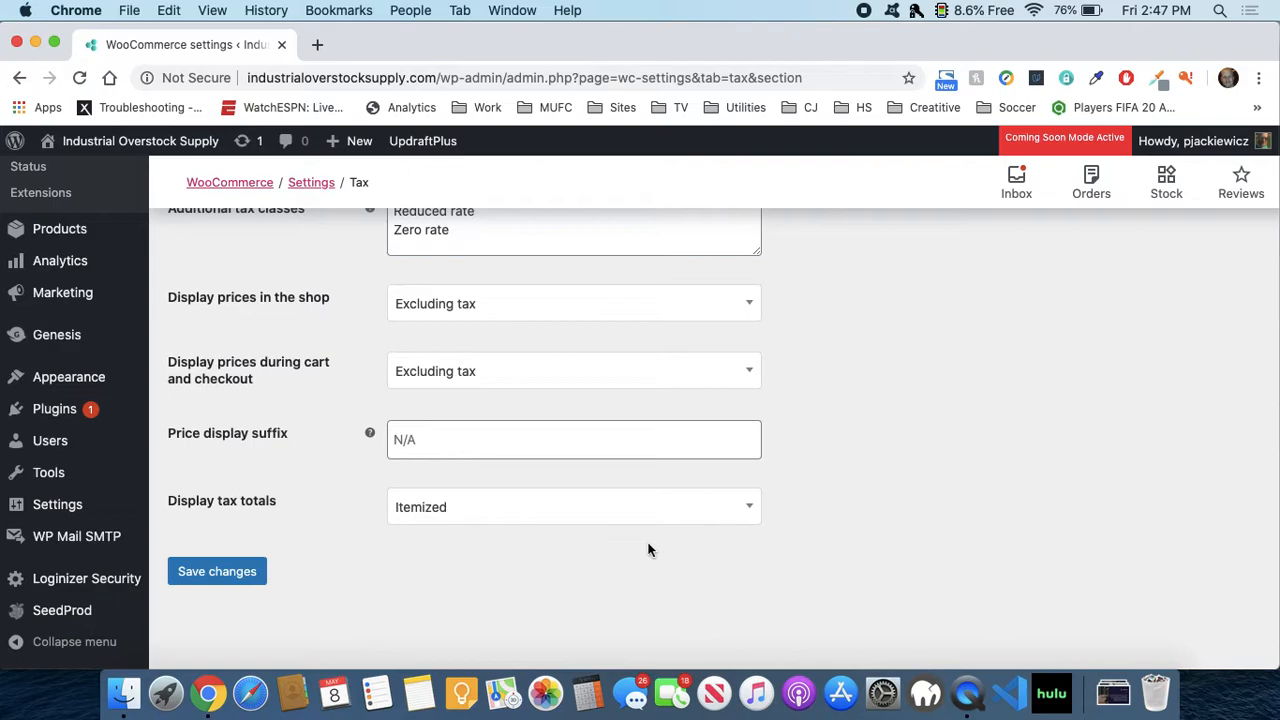
{"action": "left_click", "coordinate": [243, 575]}
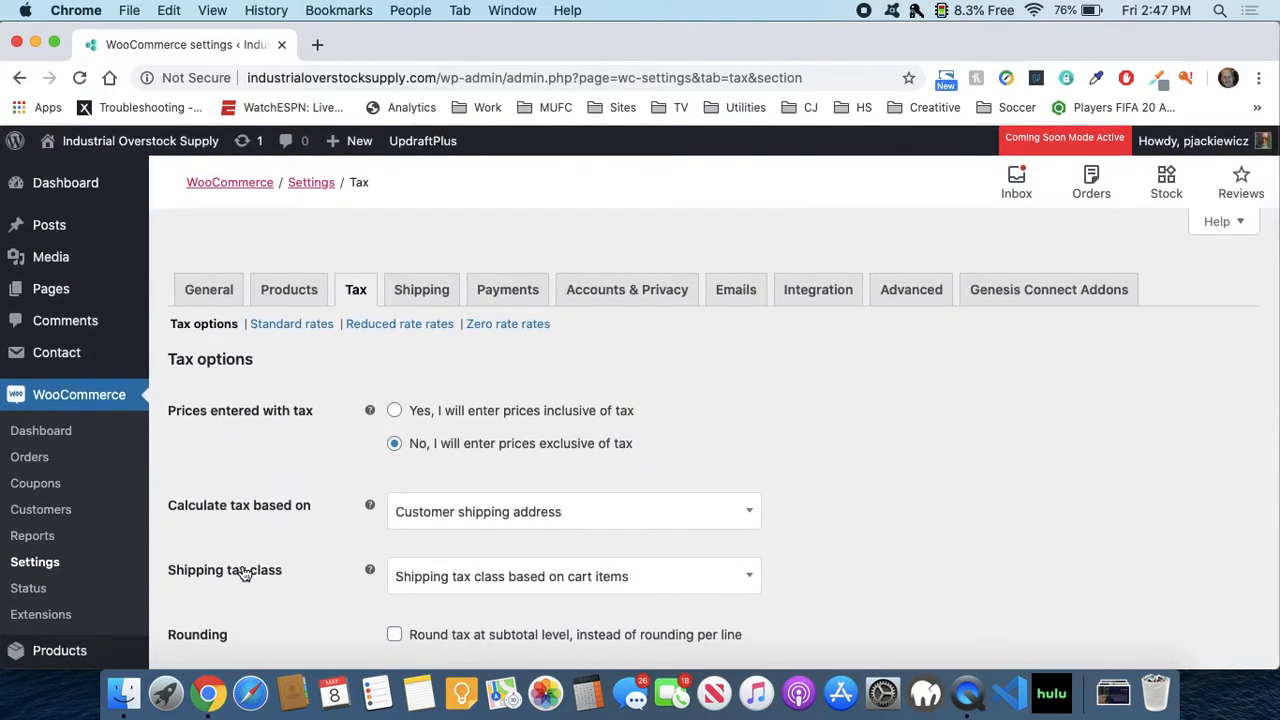
Step: Insert a blank row in the standard tax rates table and check its country code and state code fields
{"action": "left_click", "coordinate": [288, 324]}
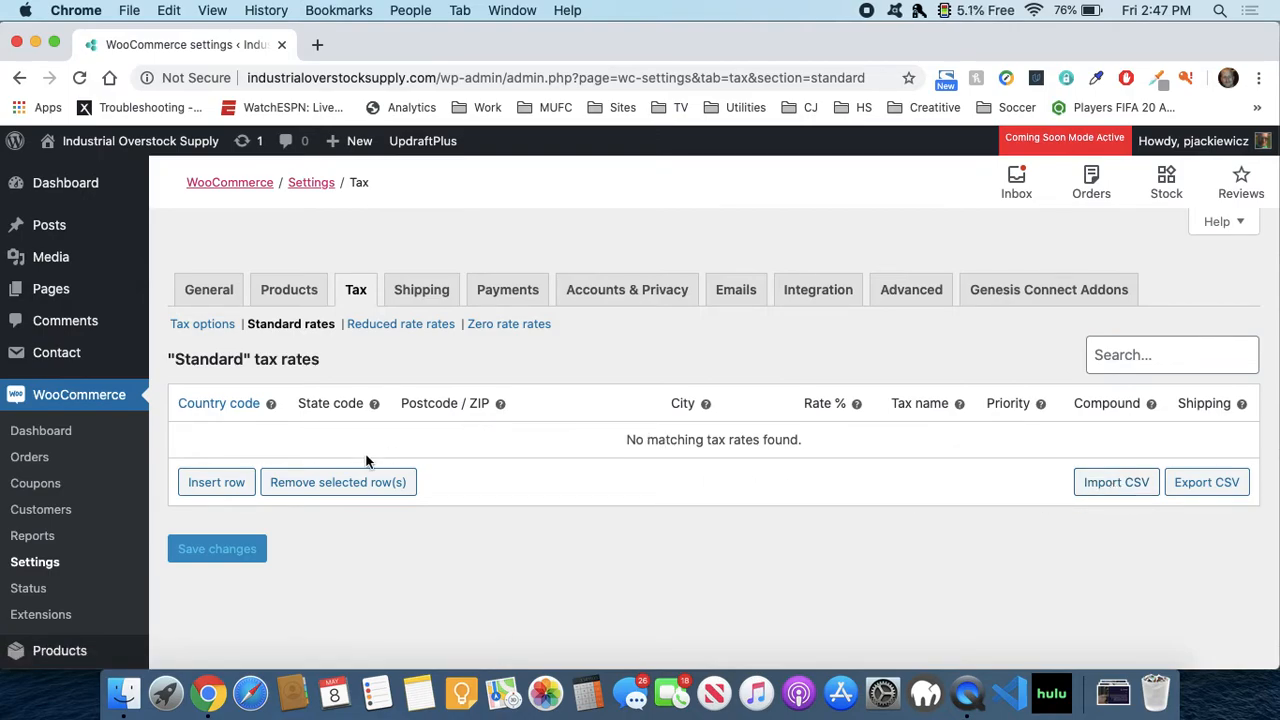
{"action": "left_click", "coordinate": [228, 485]}
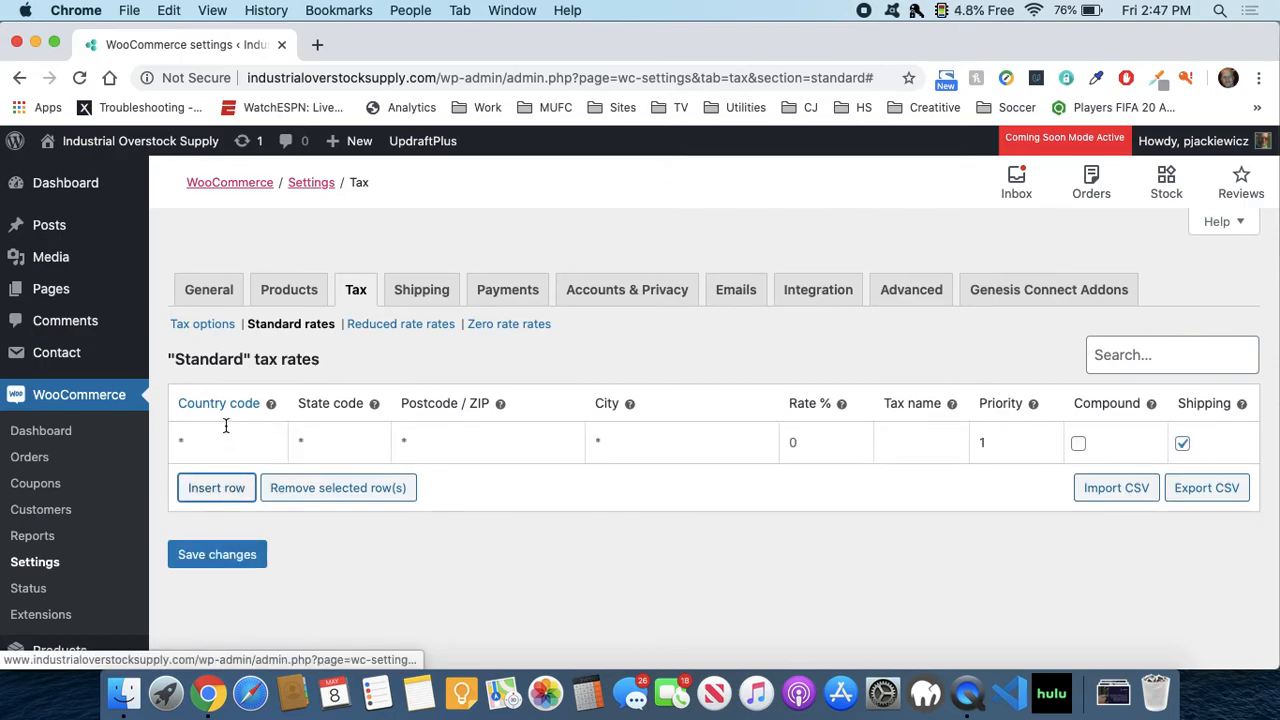
{"action": "left_click", "coordinate": [221, 437]}
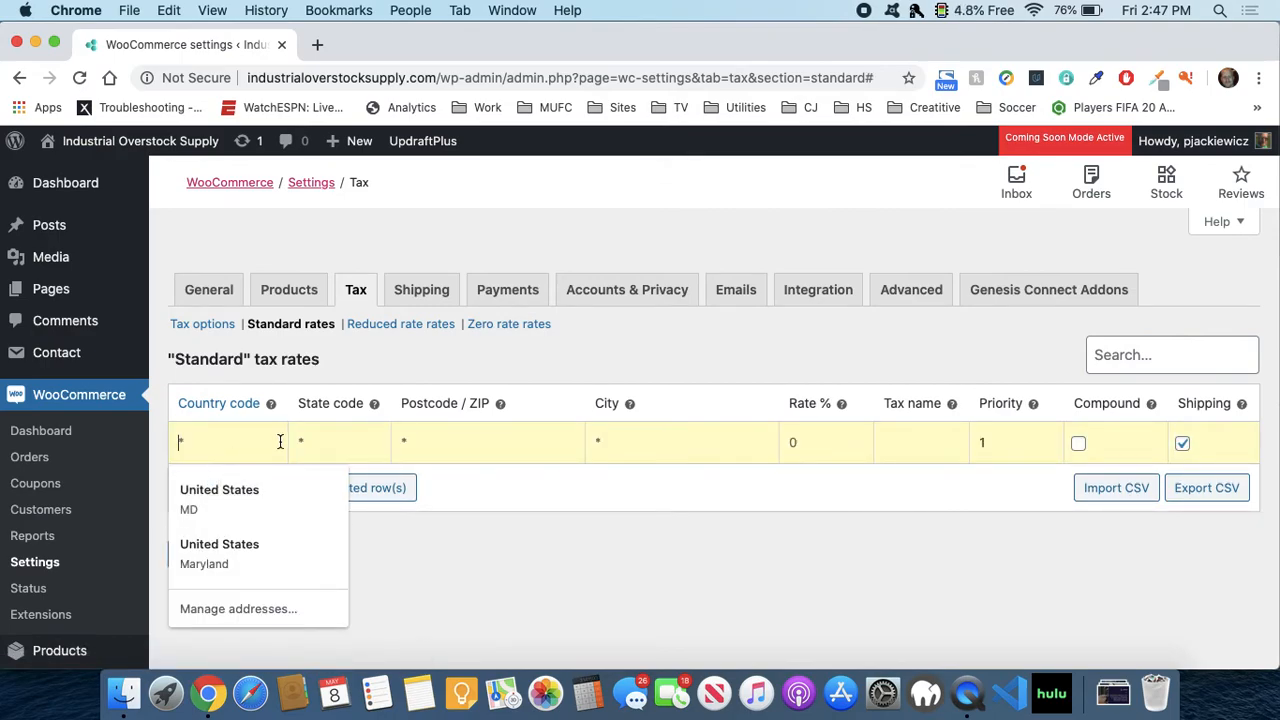
{"action": "left_click", "coordinate": [322, 431]}
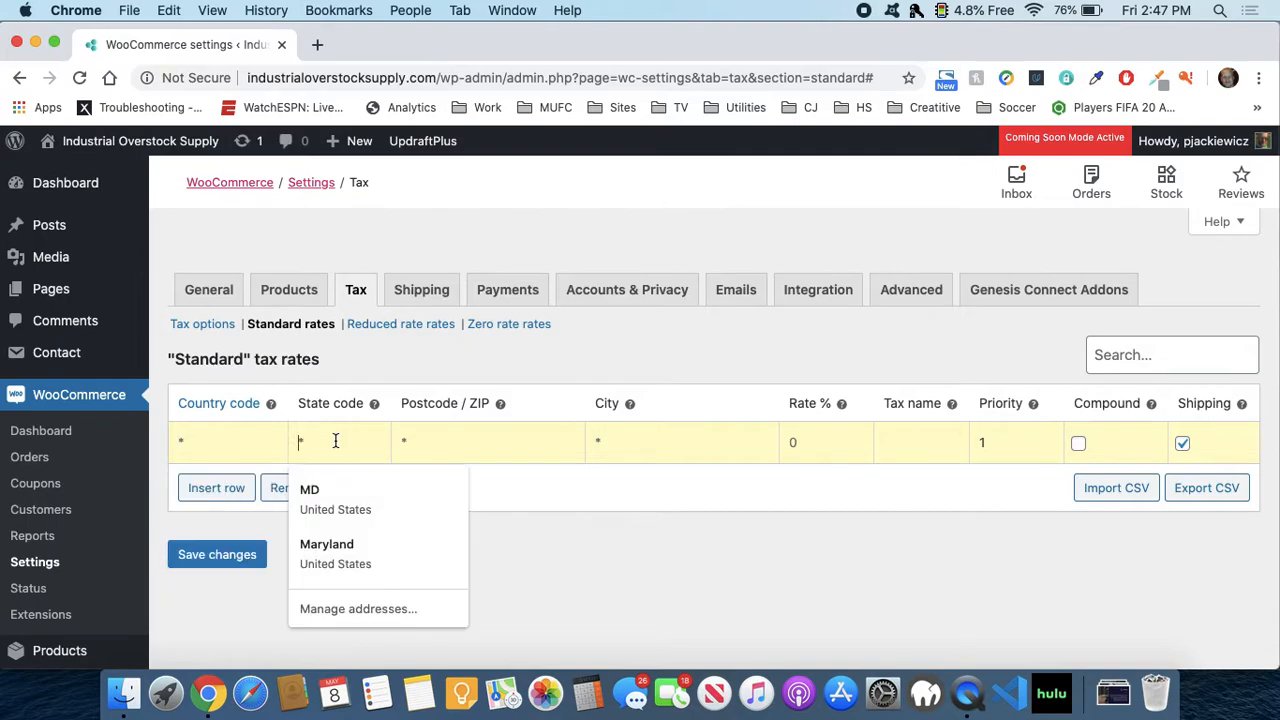
{"action": "left_click", "coordinate": [683, 551]}
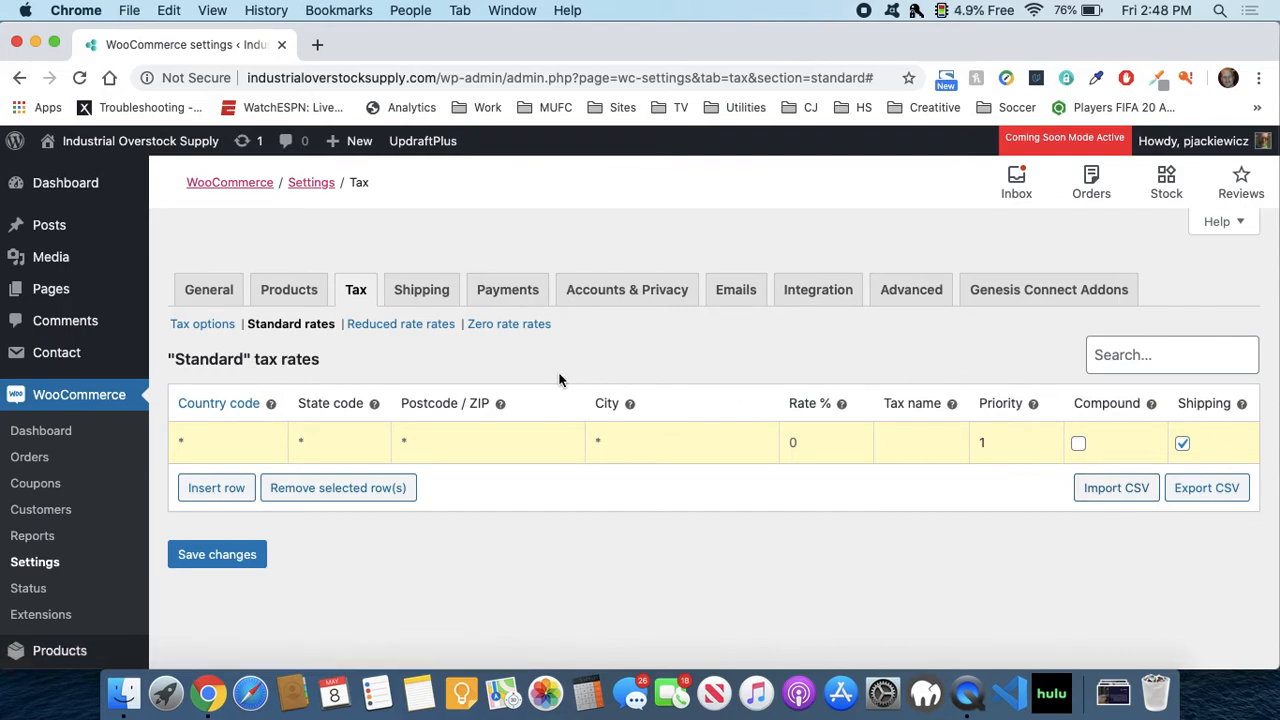
Step: Leave the standard rates without saving to view the reduced rate tax rates, and open the zero rate rates
{"action": "left_click", "coordinate": [422, 327]}
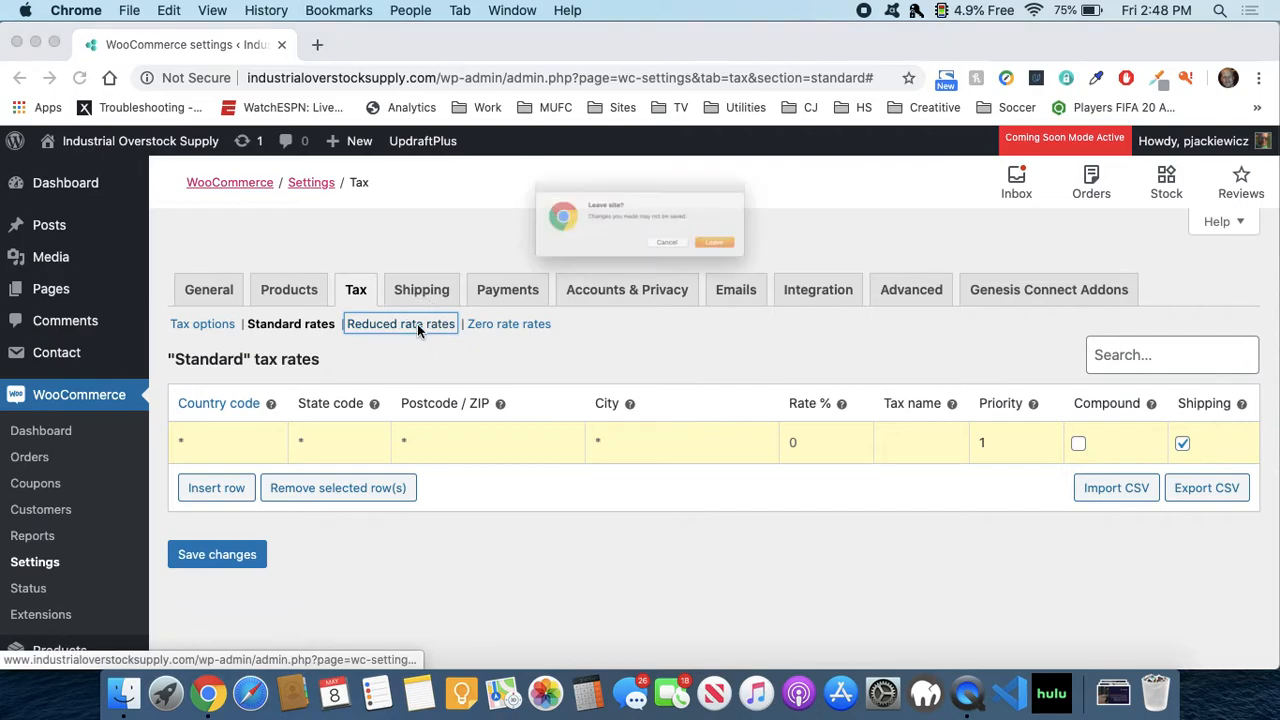
{"action": "left_click", "coordinate": [776, 262]}
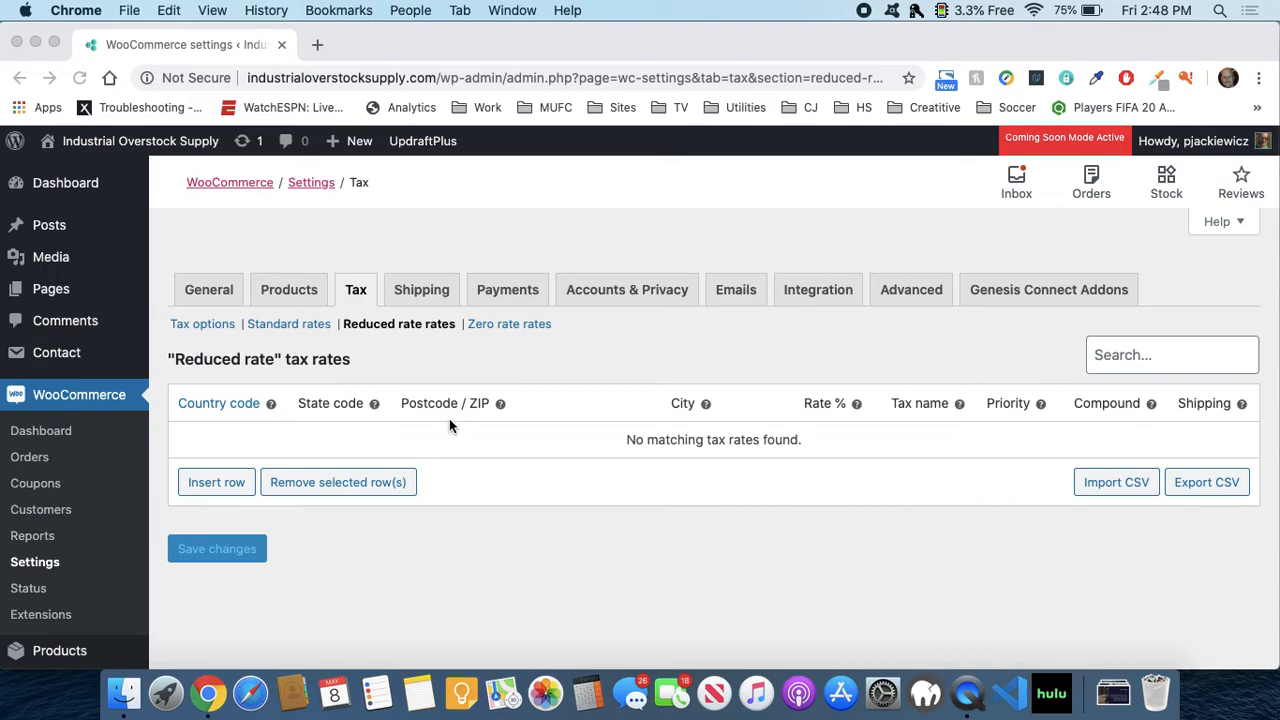
{"action": "left_click", "coordinate": [504, 325]}
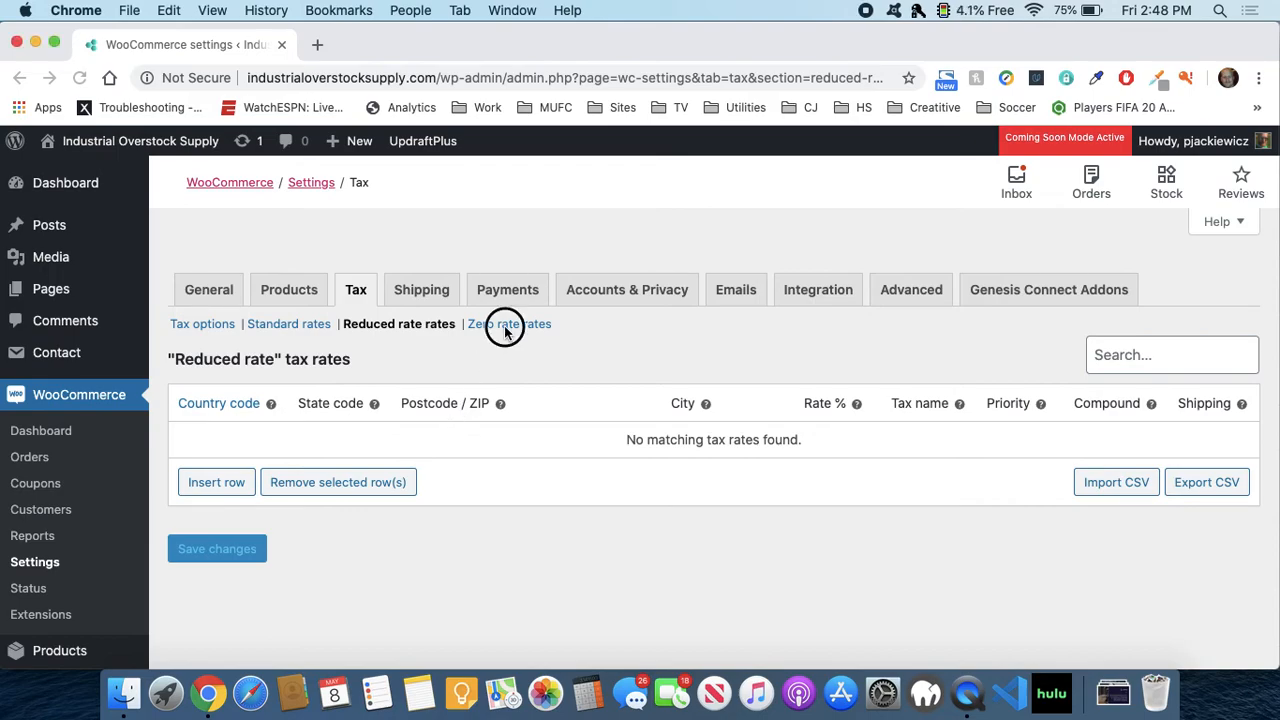